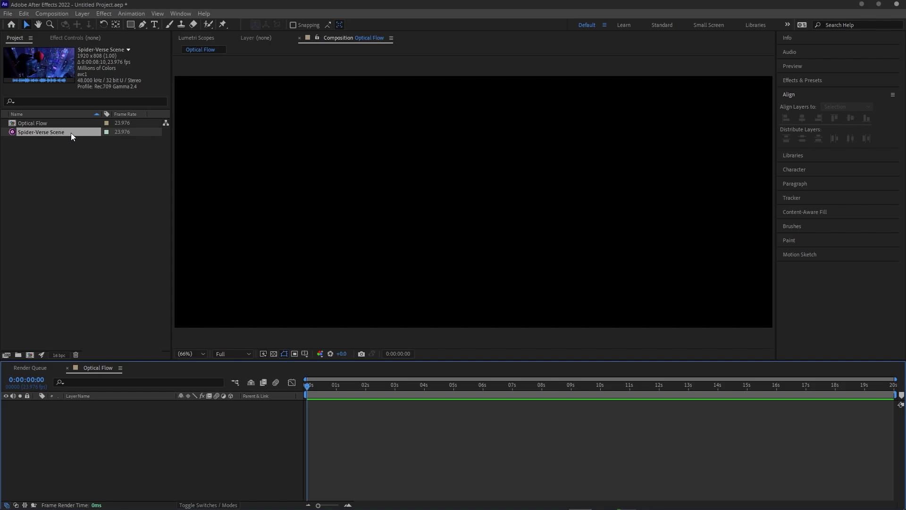
- Add the Spider-Verse Scene footage to Optical Flow and time-stretch the layer to 200%
left_click_drag(71, 132, 148, 428)
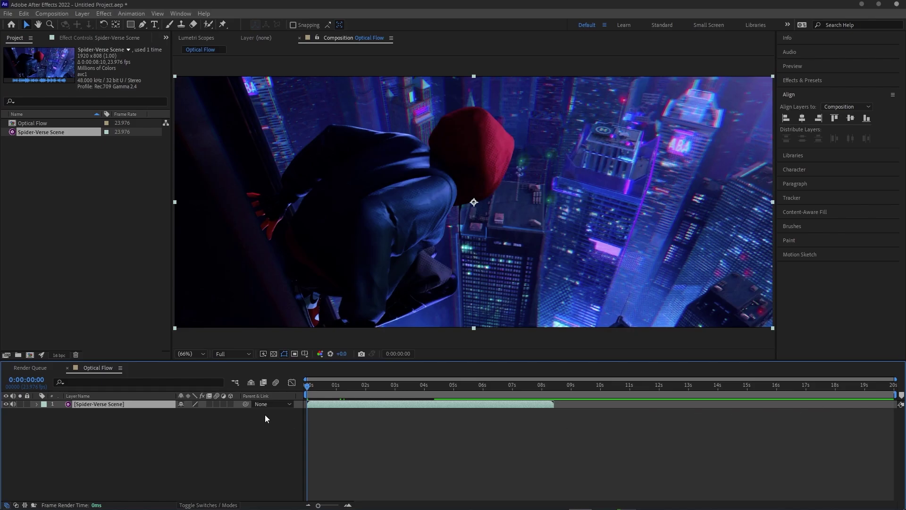
right_click(163, 403)
mouse_move(251, 184)
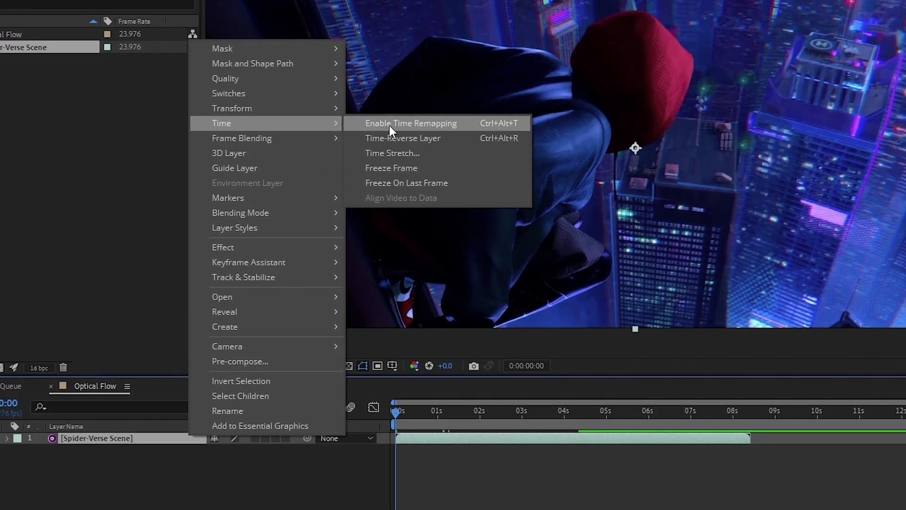
left_click(412, 152)
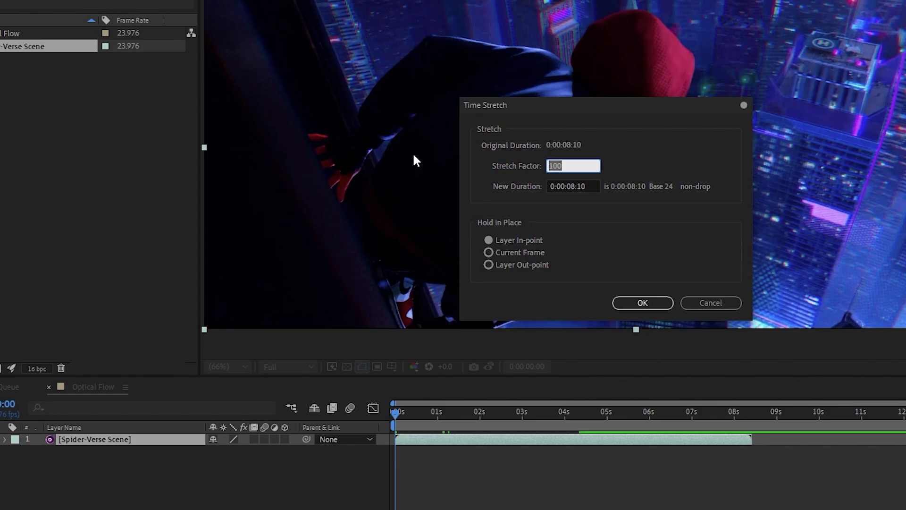
type("200")
key("Return")
- Scrub and play back the stretched clip to preview the half-speed motion
left_click_drag(501, 412, 905, 424)
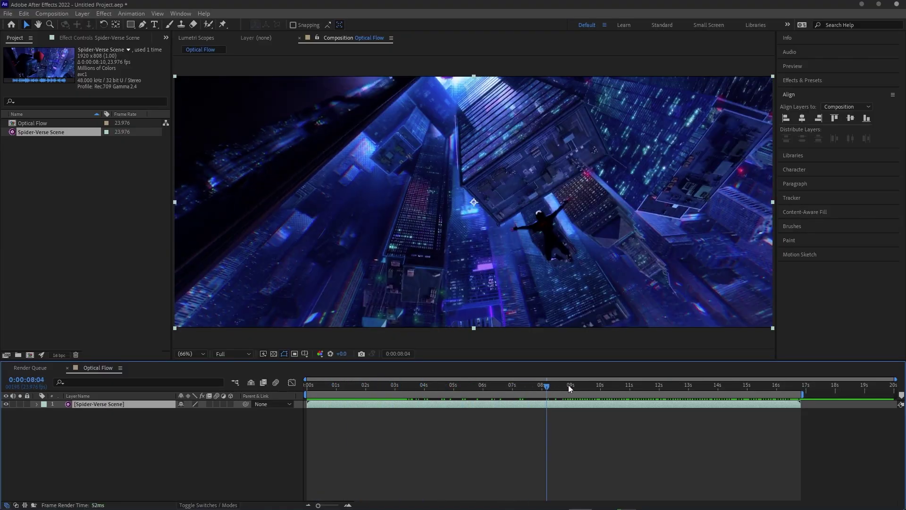
left_click_drag(722, 396, 387, 389)
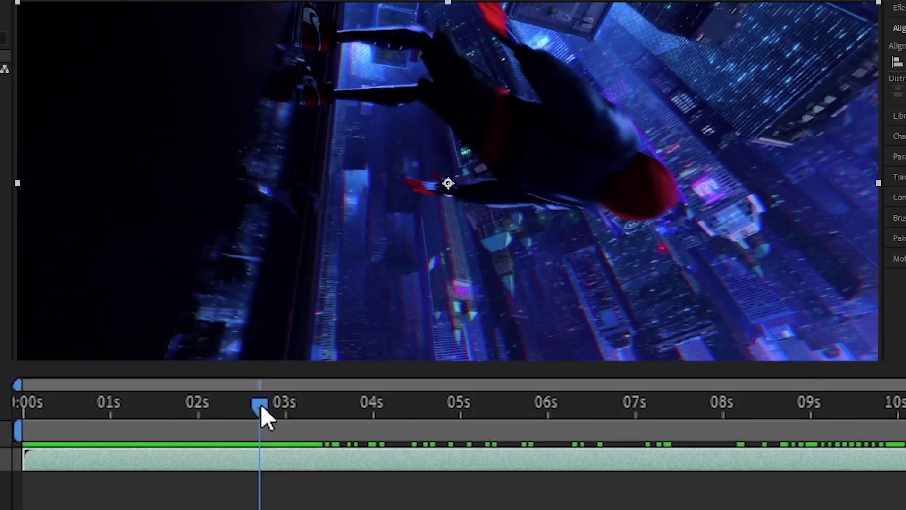
key("space")
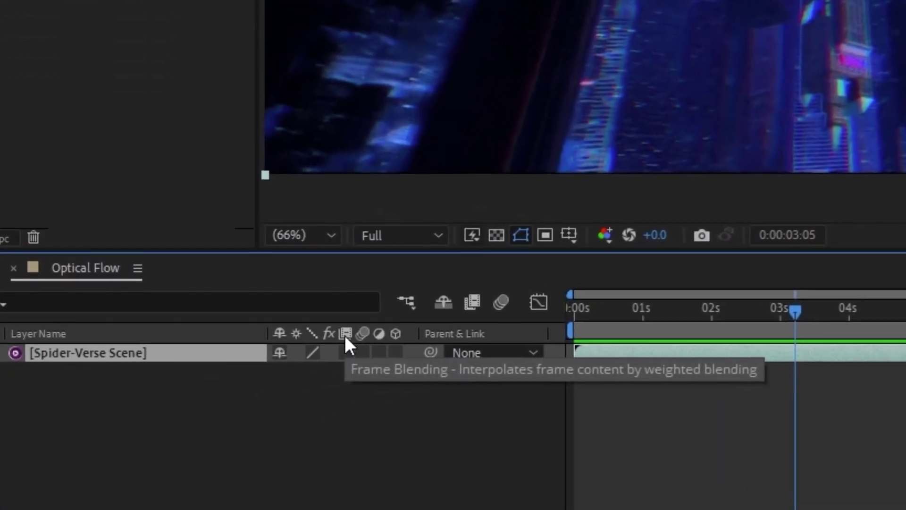
- Turn on the layer's frame blending, preview it, then switch it to Pixel Motion
left_click(350, 350)
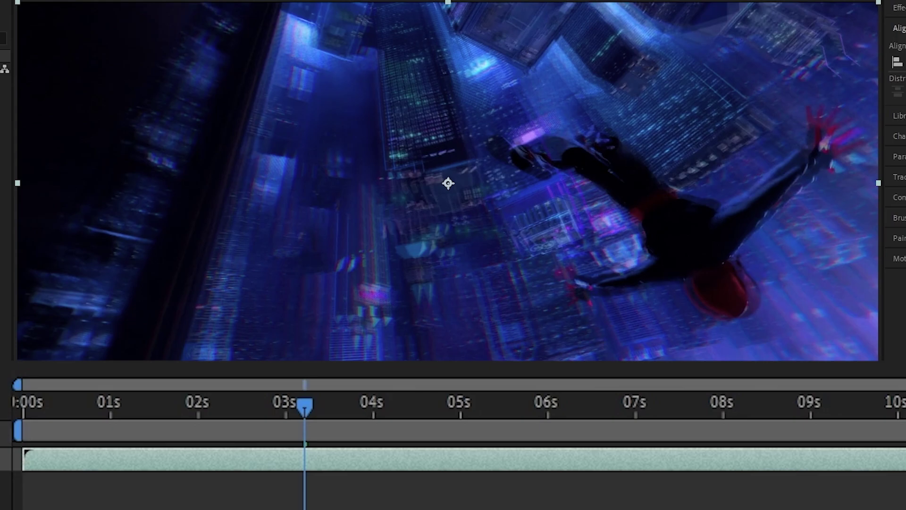
key("space")
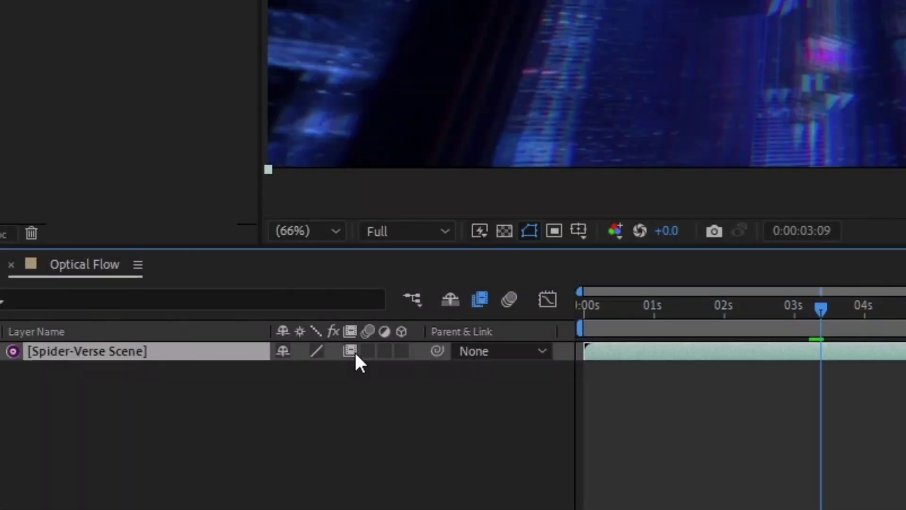
left_click(355, 355)
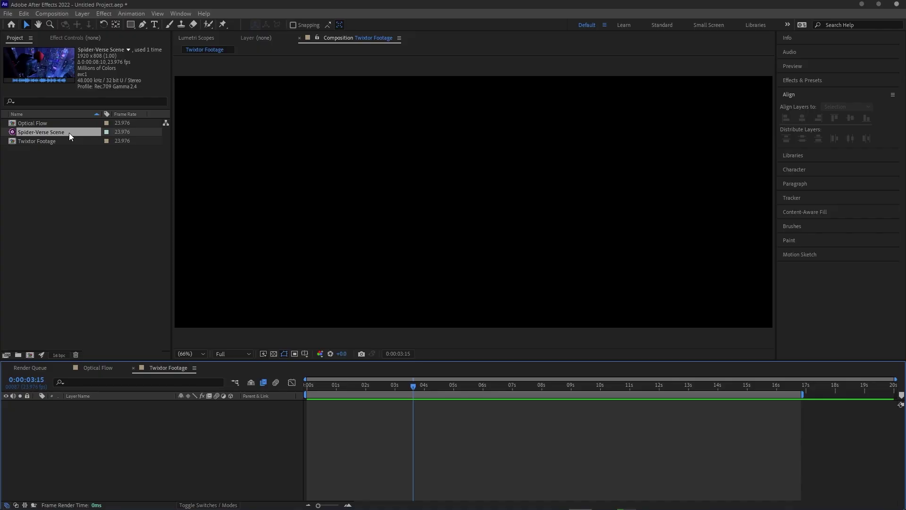
- Put the footage in Twixtor Footage, nest it in a new comp, and set Twixtor's Use GPU to ON
left_click_drag(69, 132, 147, 422)
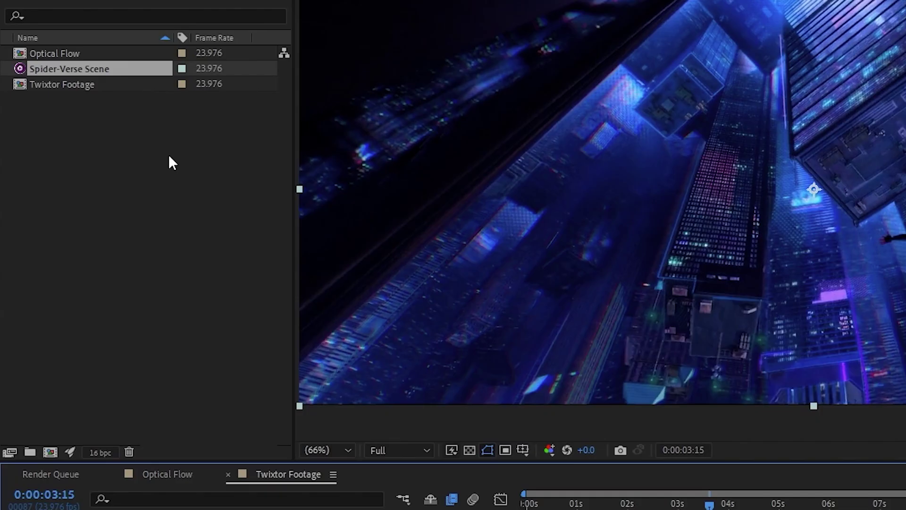
left_click_drag(105, 86, 51, 452)
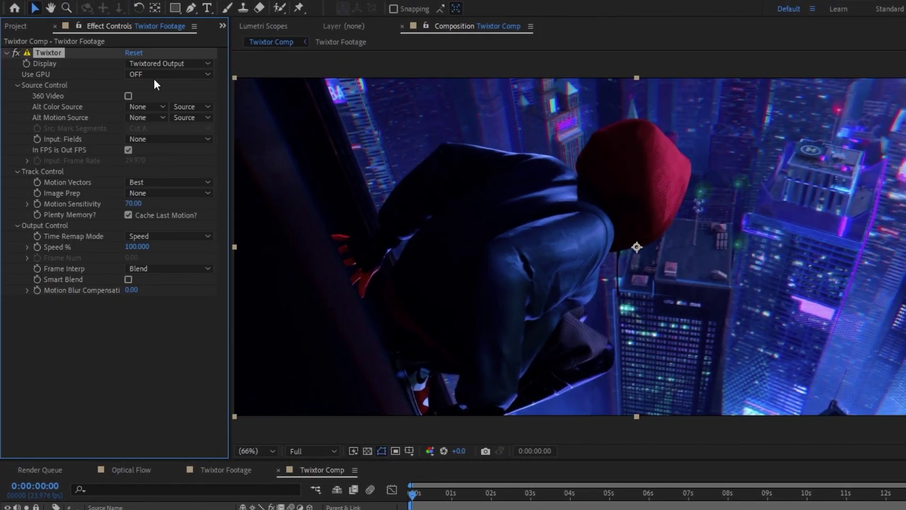
left_click(154, 78)
left_click(153, 102)
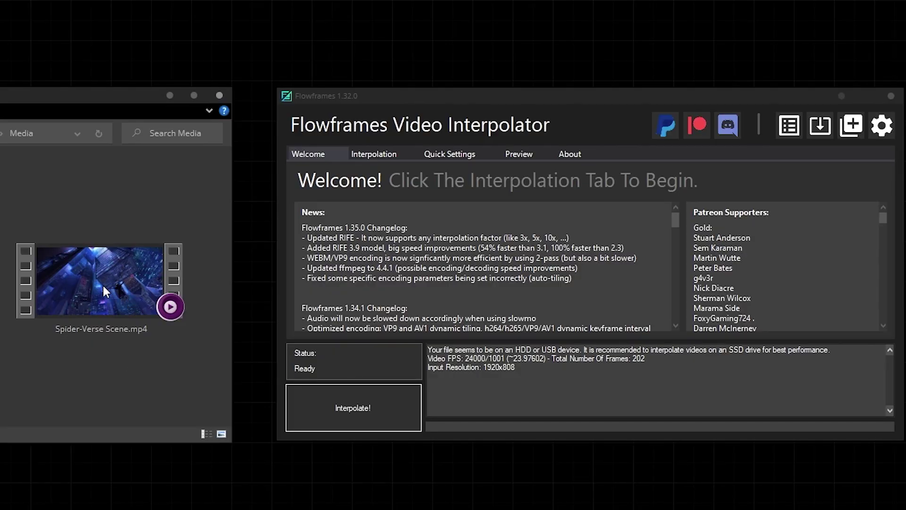
- Load the Spider-Verse clip into Flowframes and interpolate it x2 to 47.95204 fps MP4
left_click_drag(103, 284, 490, 271)
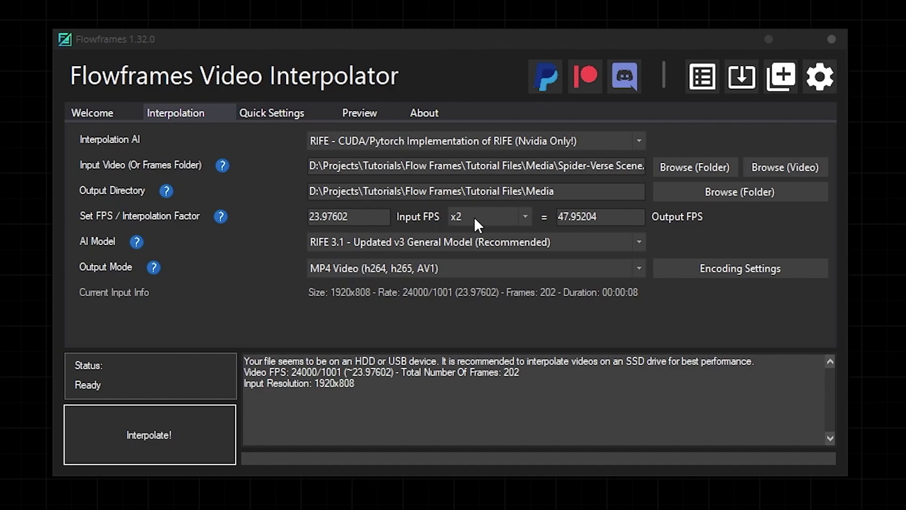
left_click(195, 428)
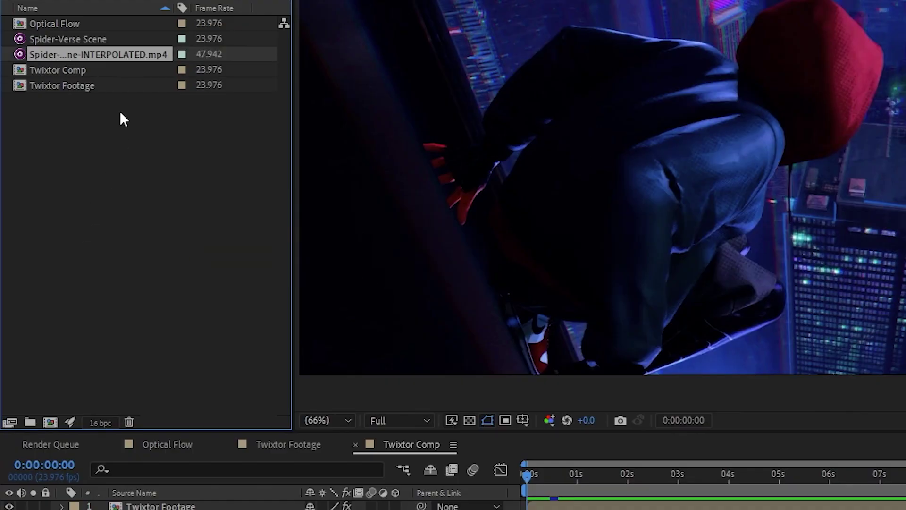
- Import the interpolated MP4 and set its composition to 23.9711 fps with duration seconds 20
left_click_drag(99, 54, 50, 422)
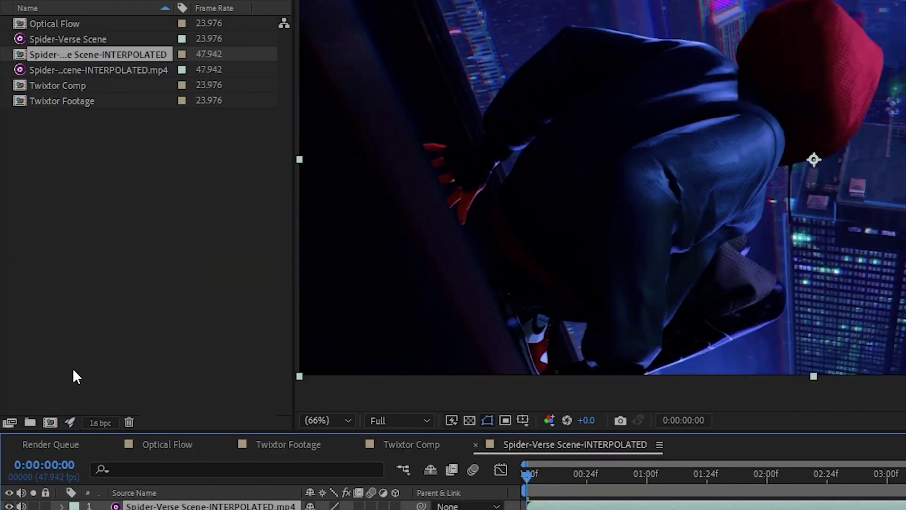
right_click(143, 54)
left_click(179, 62)
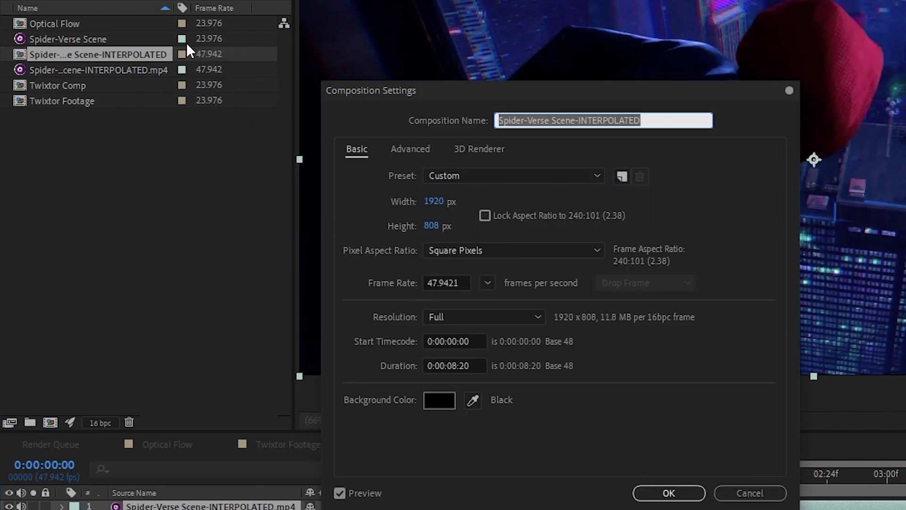
left_click(452, 282)
type("/")
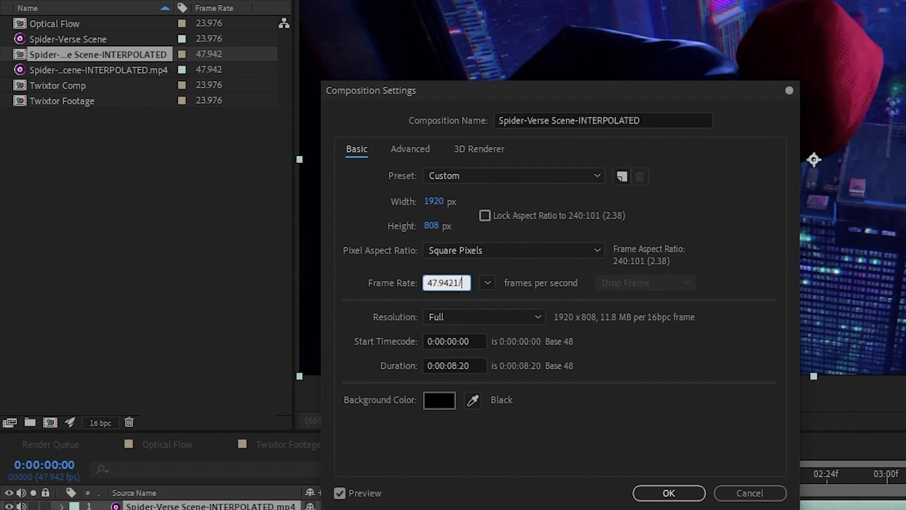
type("2")
left_click(566, 297)
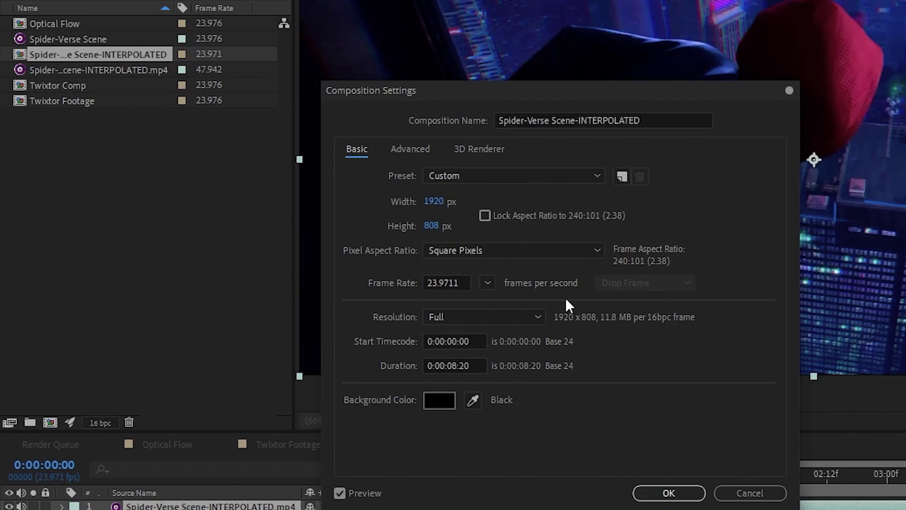
left_click(456, 365)
key("BackSpace")
key("BackSpace")
type("20")
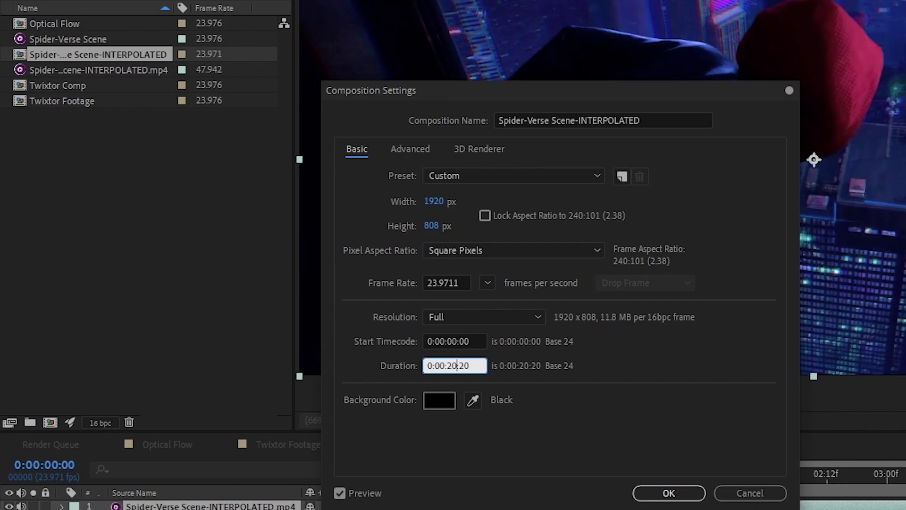
left_click(644, 493)
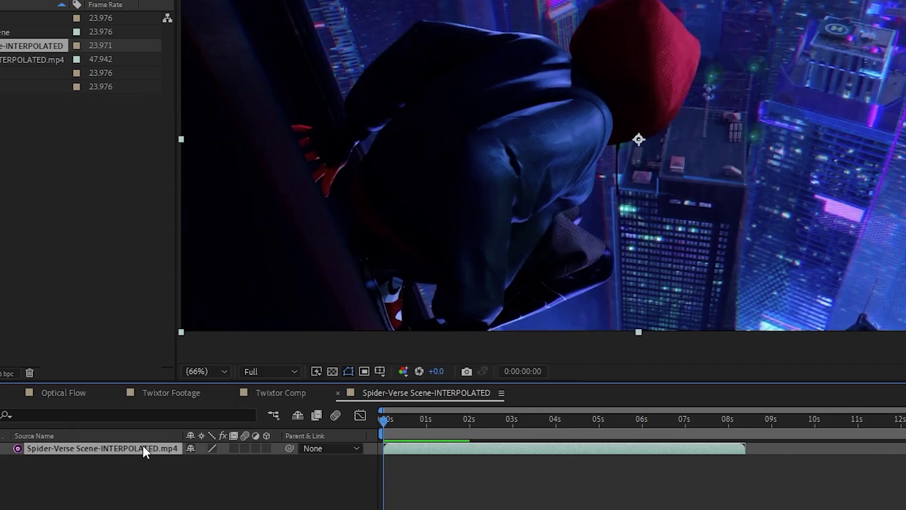
- Open Time Stretch on the interpolated clip layer to stretch it by a factor of 2
right_click(259, 505)
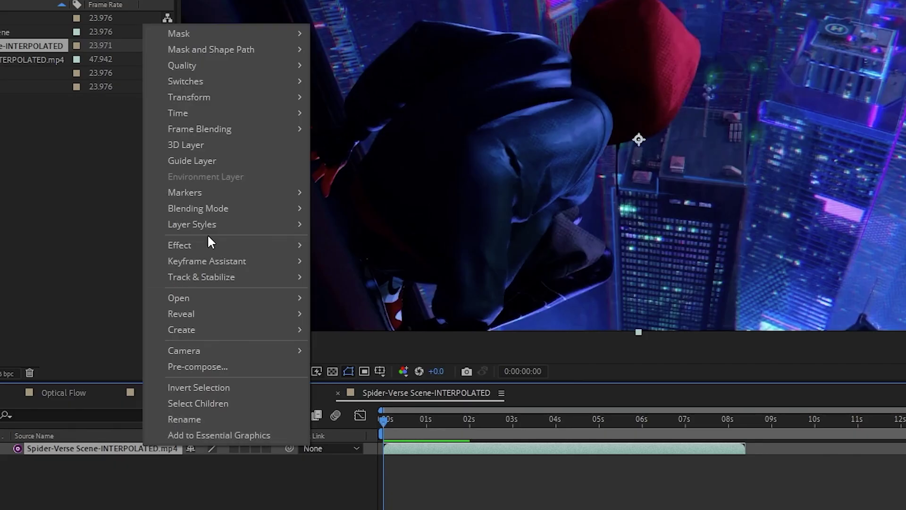
mouse_move(238, 113)
left_click(399, 147)
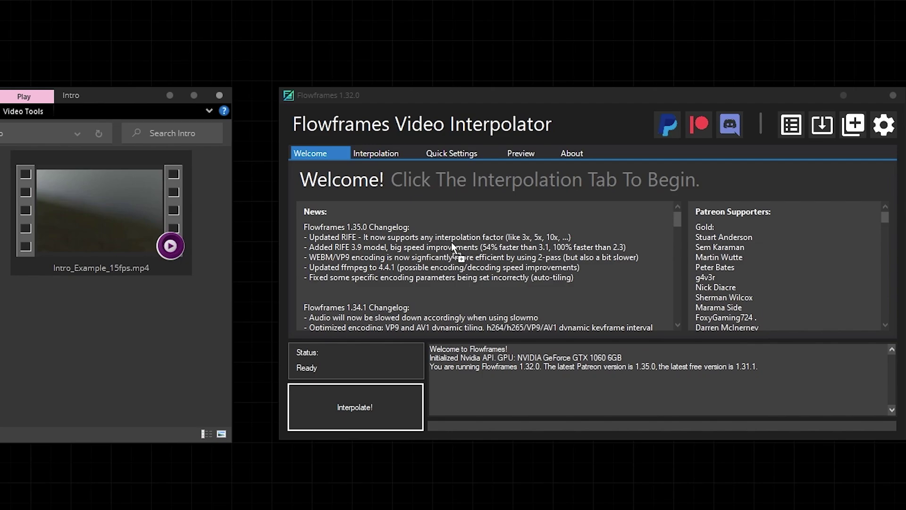
left_click_drag(450, 242, 454, 243)
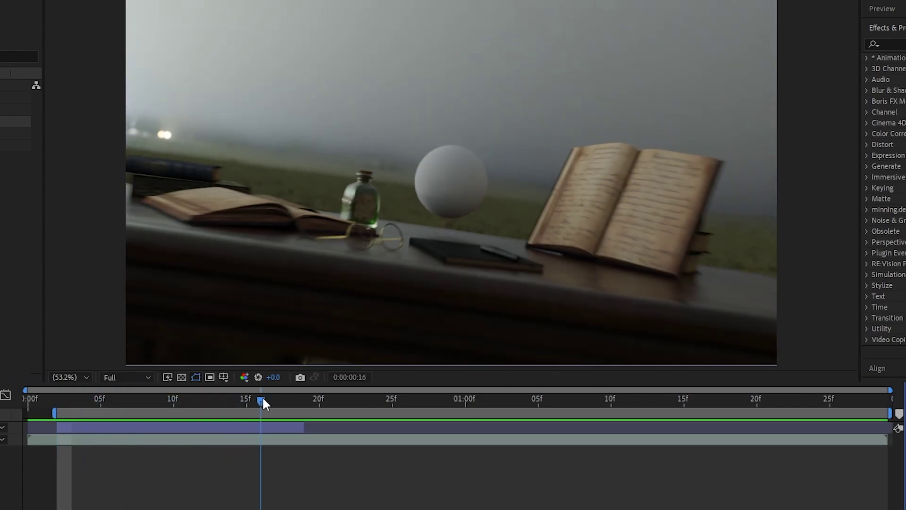
left_click_drag(356, 402, 57, 402)
key("space")
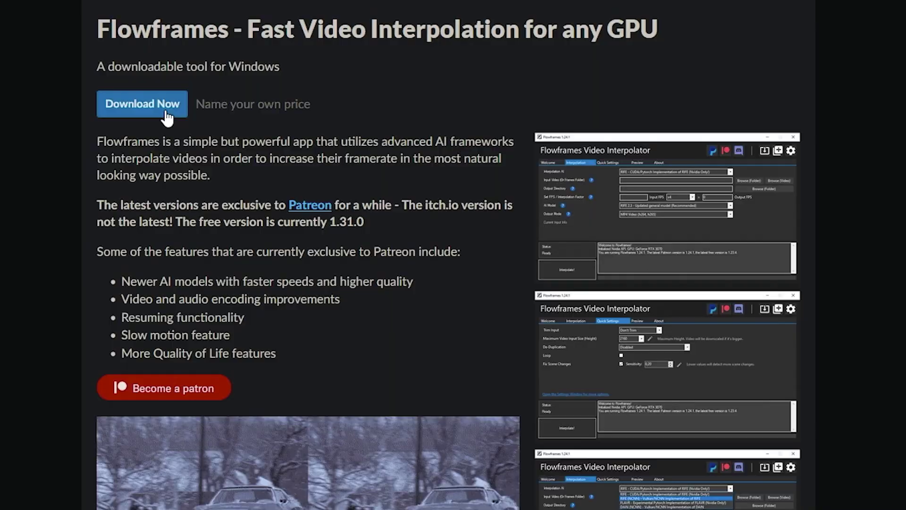
- Open the Flowframes download offer and highlight the Silver Patron early access perk on Patreon
left_click(162, 108)
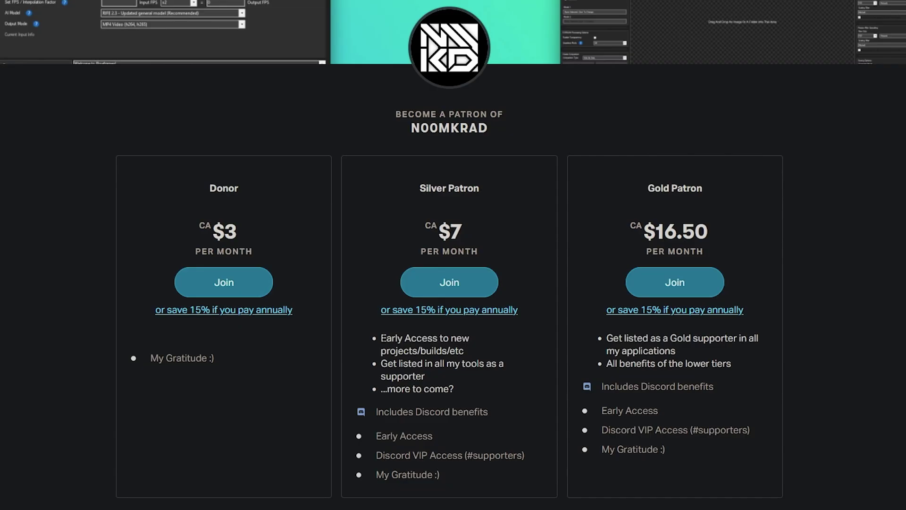
triple_click(422, 345)
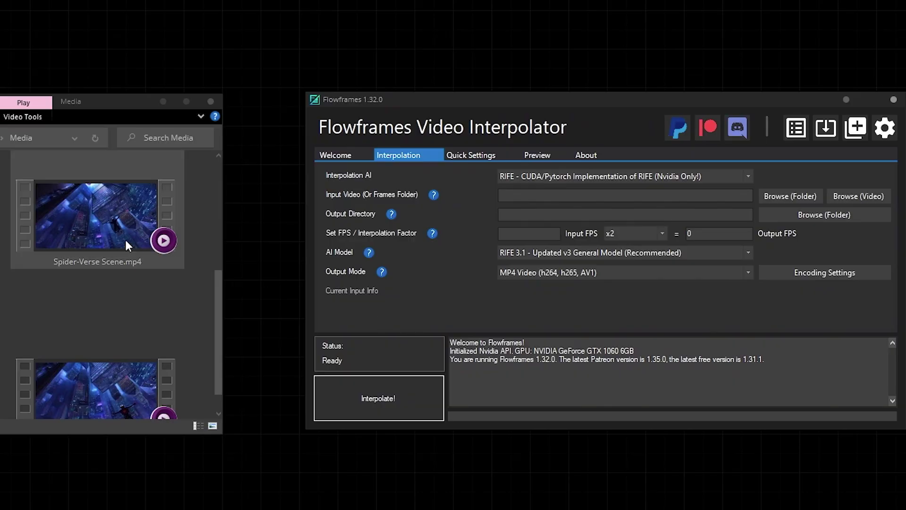
- Load Spider-Verse Scene.mp4 into Flowframes and glance at Quick Settings
left_click_drag(112, 235, 289, 272)
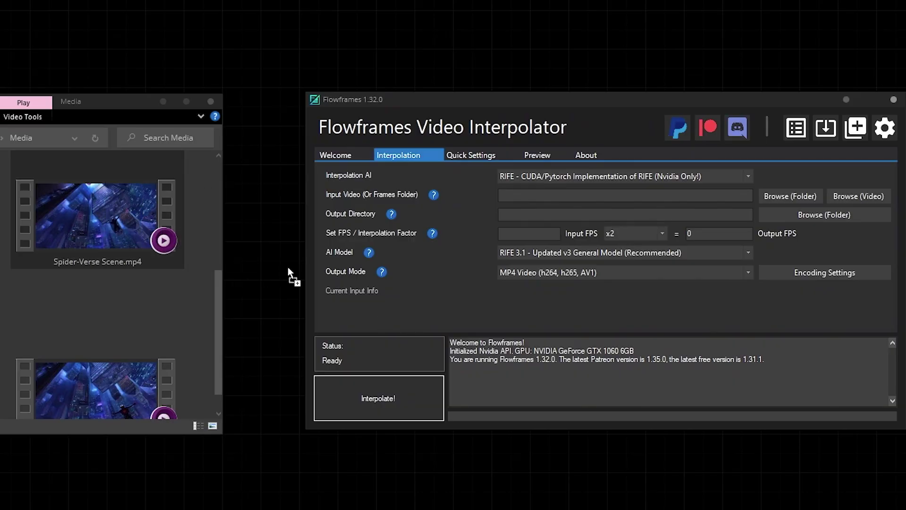
left_click_drag(406, 301, 407, 299)
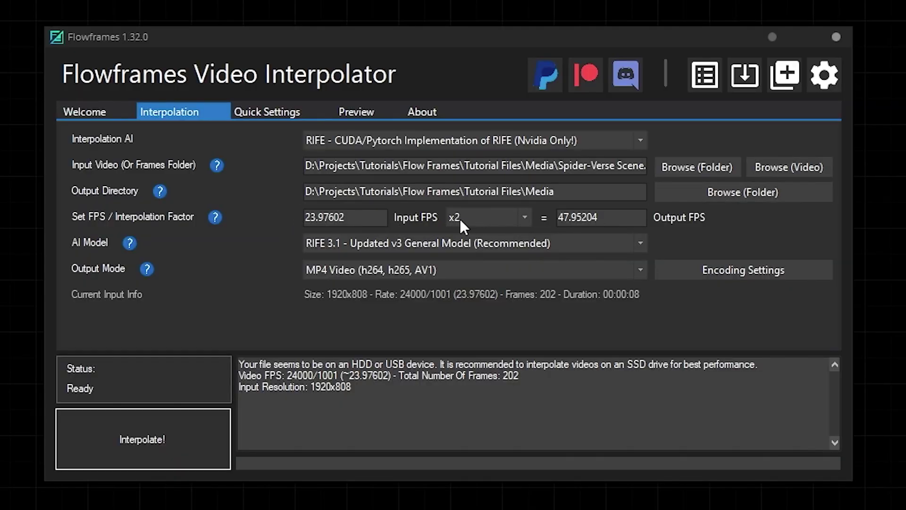
left_click(277, 113)
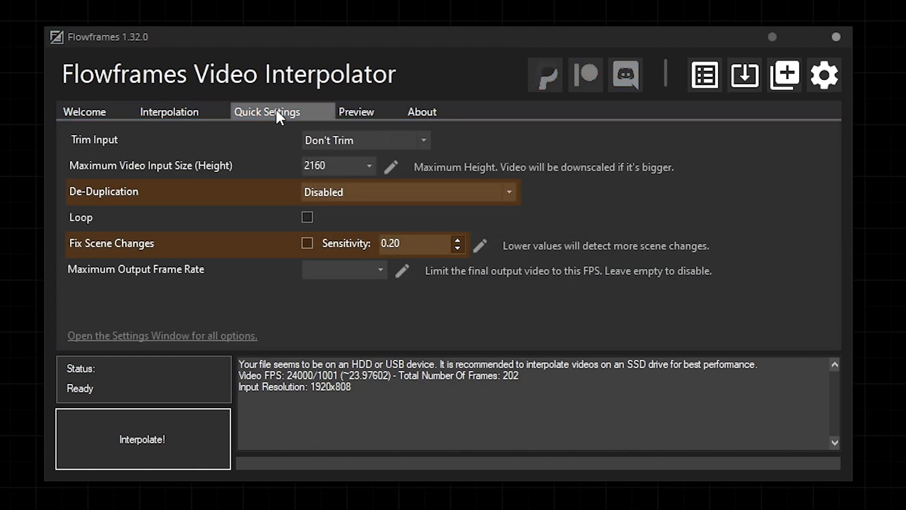
left_click(172, 112)
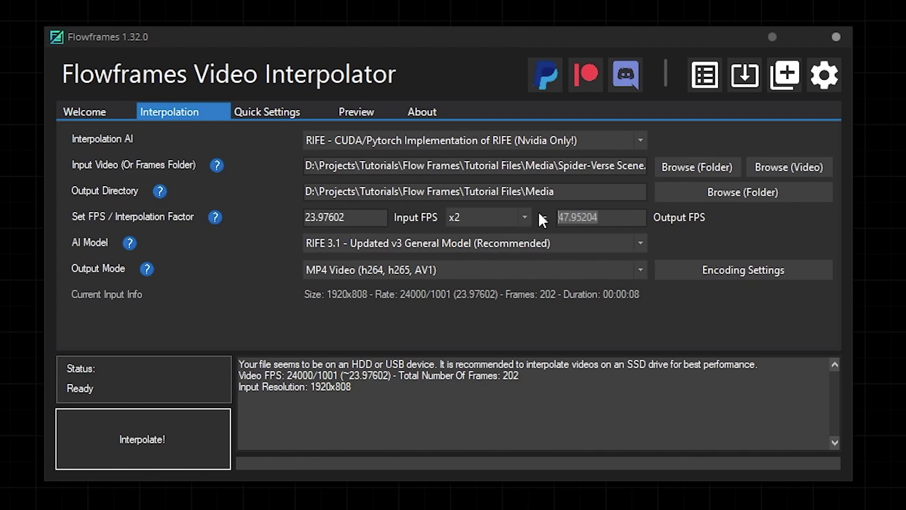
- Try interpolation factor x4, return to x2, and keep MP4 video as the output format
left_click(524, 217)
left_click(476, 251)
left_click(486, 221)
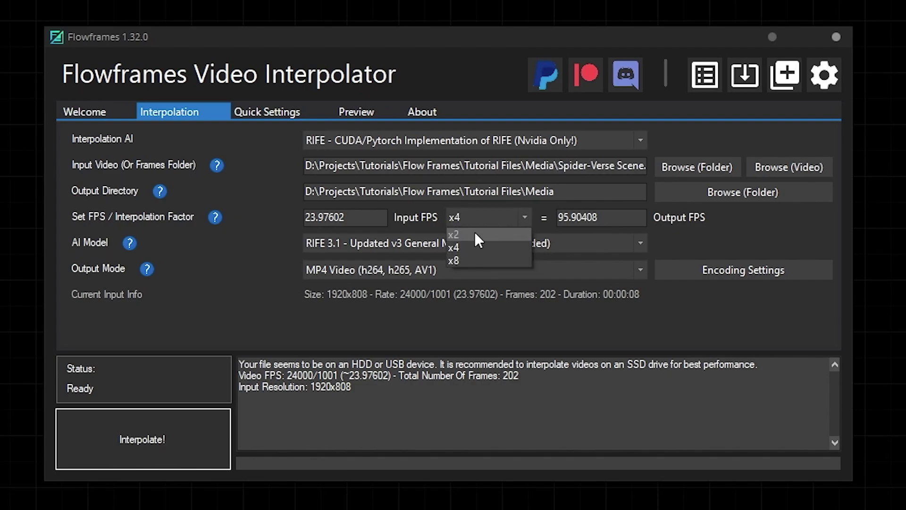
left_click(476, 233)
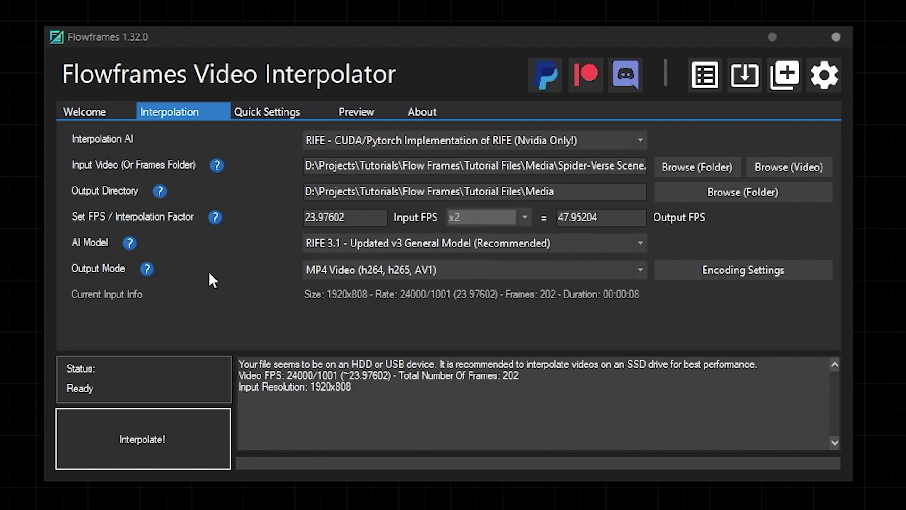
left_click(359, 271)
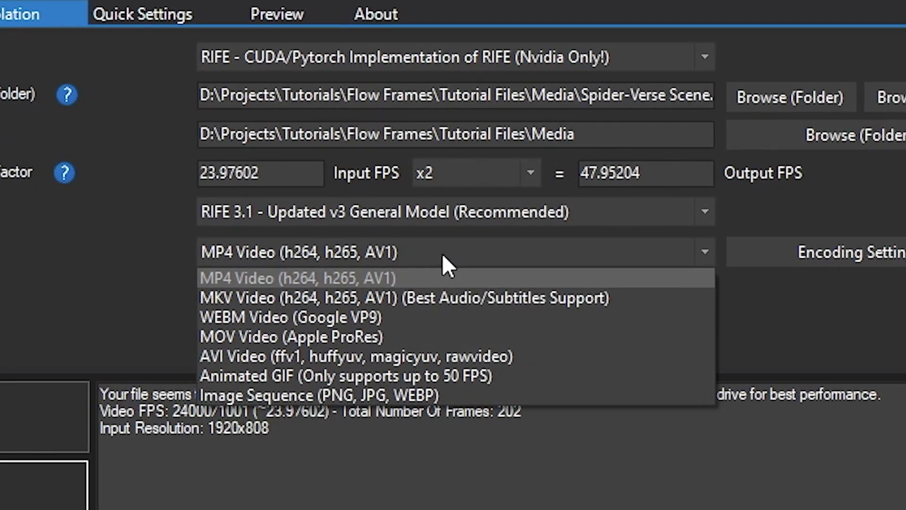
left_click(442, 253)
left_click(142, 14)
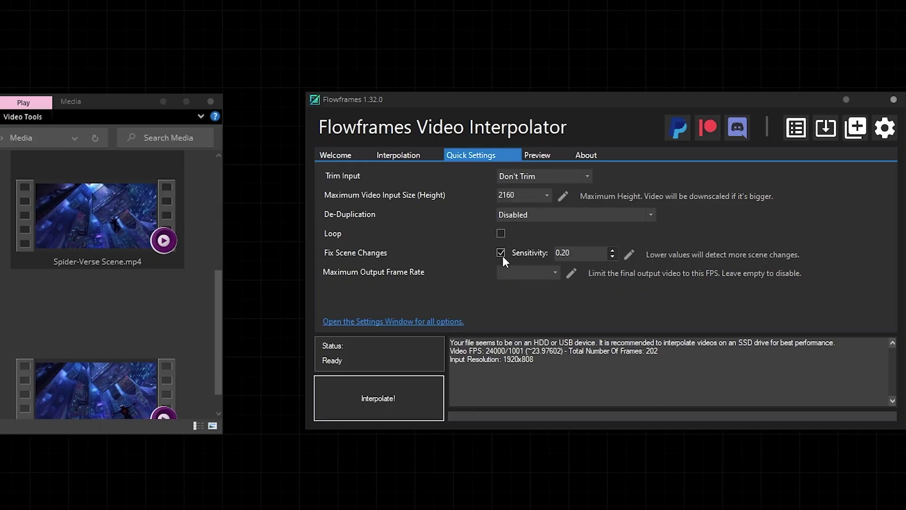
- Drag the Spider-Verse video onto Flowframes as the input video
left_click_drag(213, 240, 437, 244)
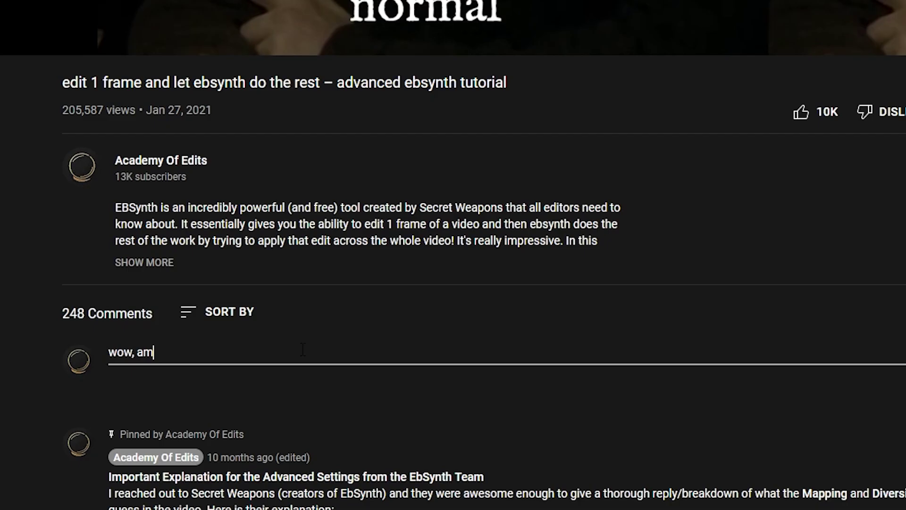
- Finish typing the YouTube comment 'wow, amazing content.' under the ebsynth tutorial
type("azing content.")
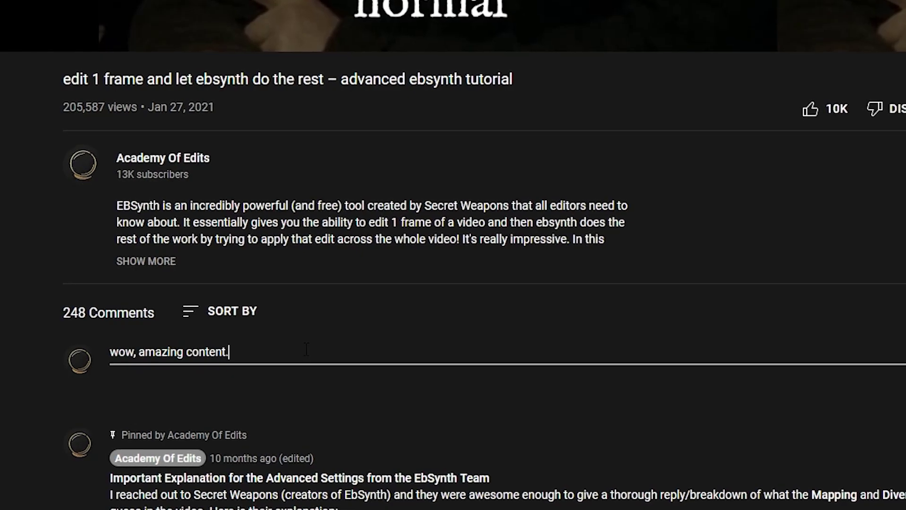